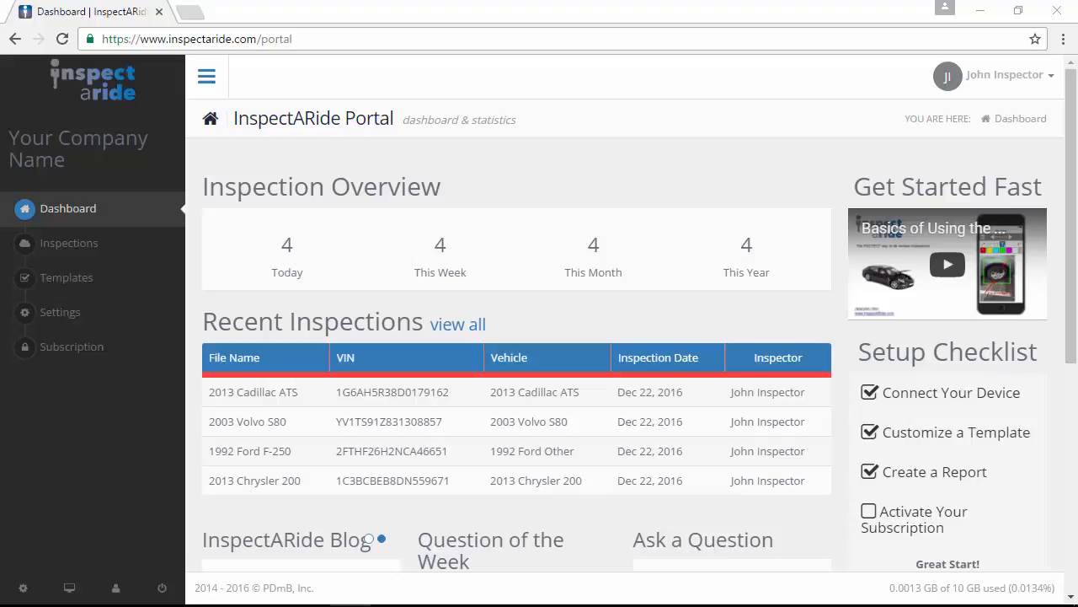
- Open the Templates list from the left sidebar
click(87, 285)
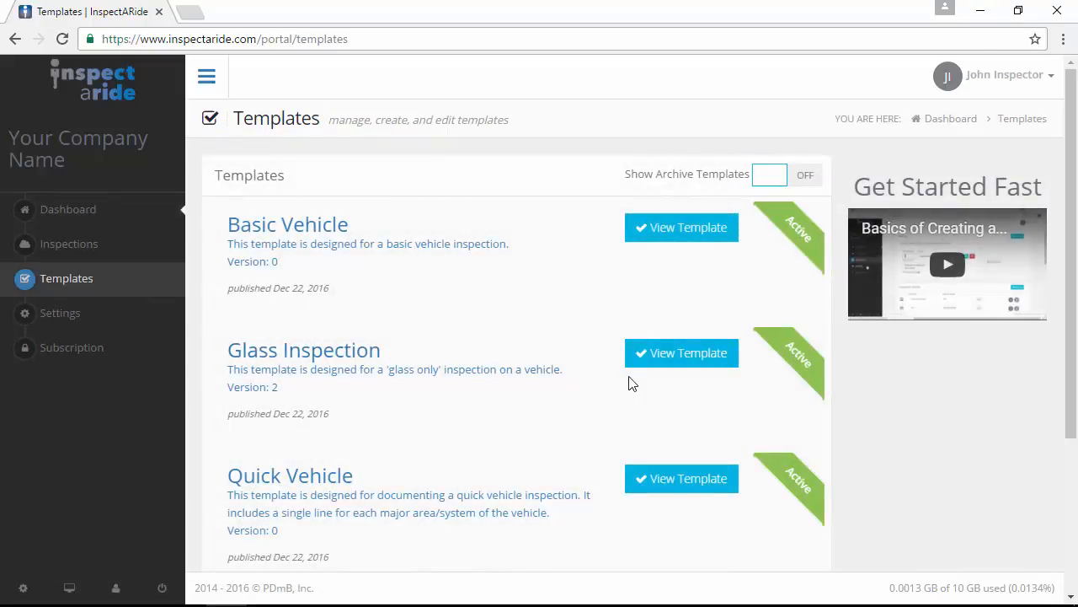
- Scroll down the Templates page and start a new template with Create Template
scroll(570, 371, down, 3)
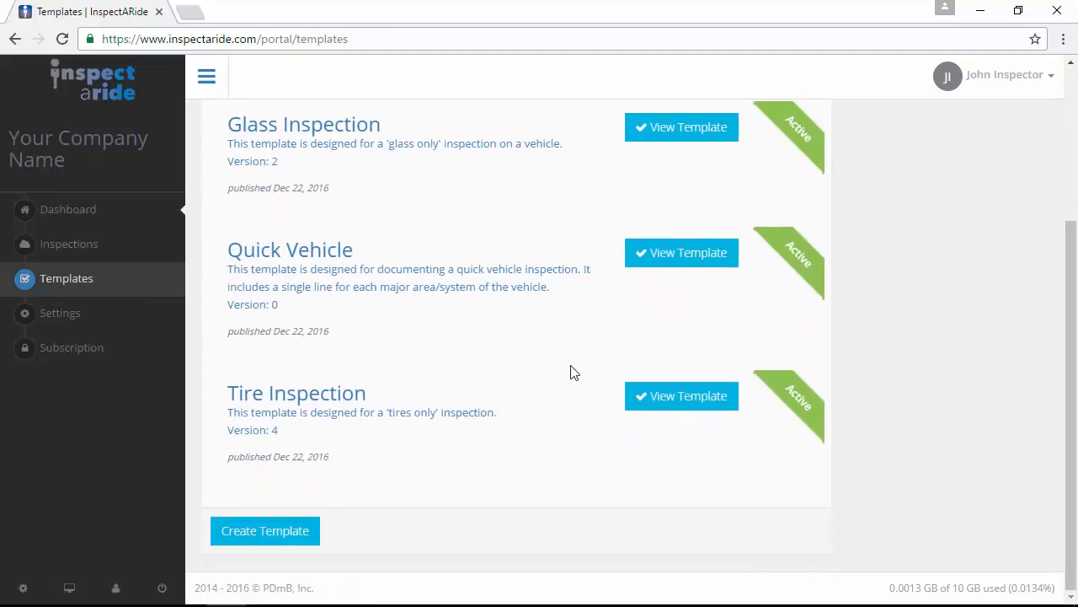
click(310, 539)
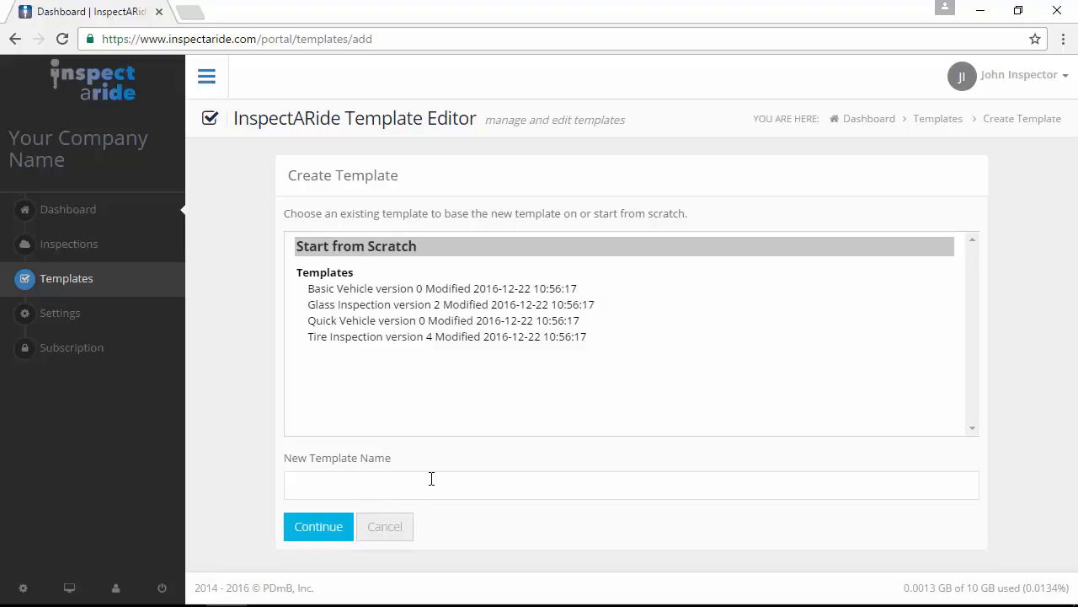
- Base a new template on Basic Vehicle, name it 'Vehicle 132- 2008 Chevrolet Impala', and continue
click(472, 290)
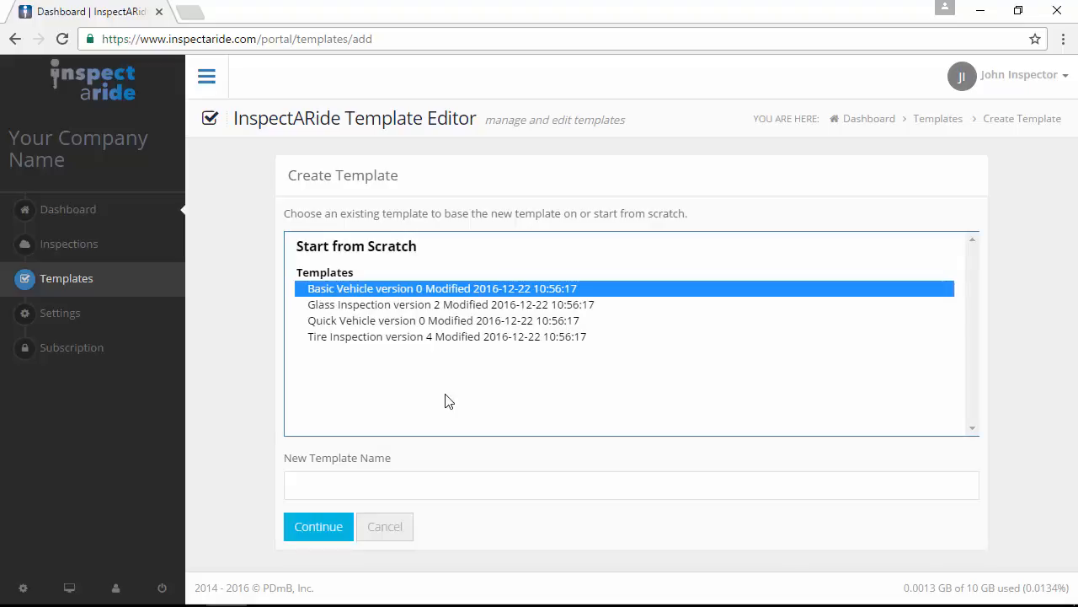
click(429, 486)
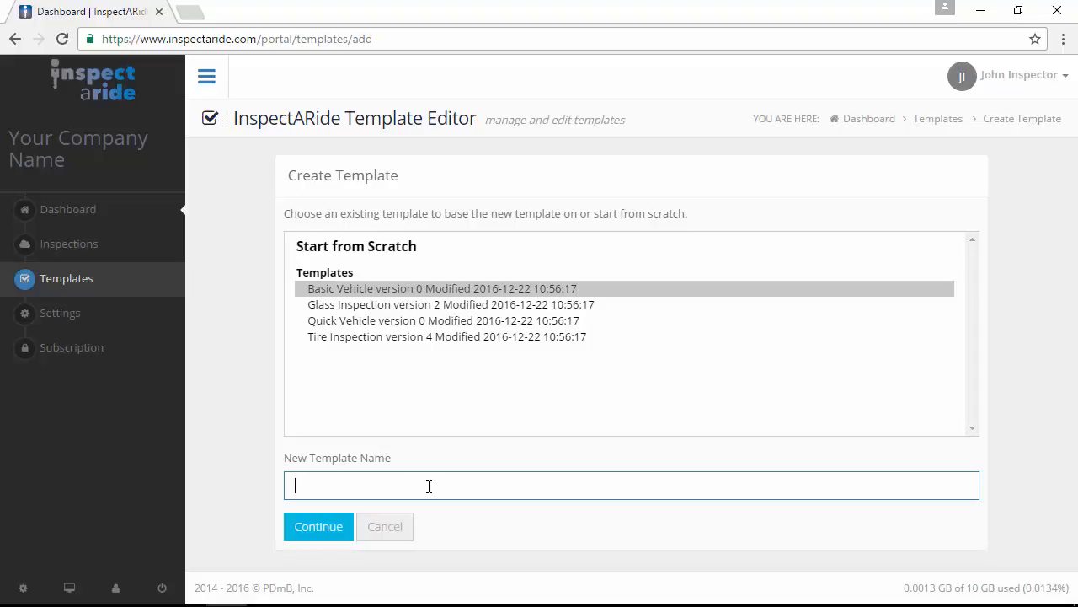
text(Vehicl)
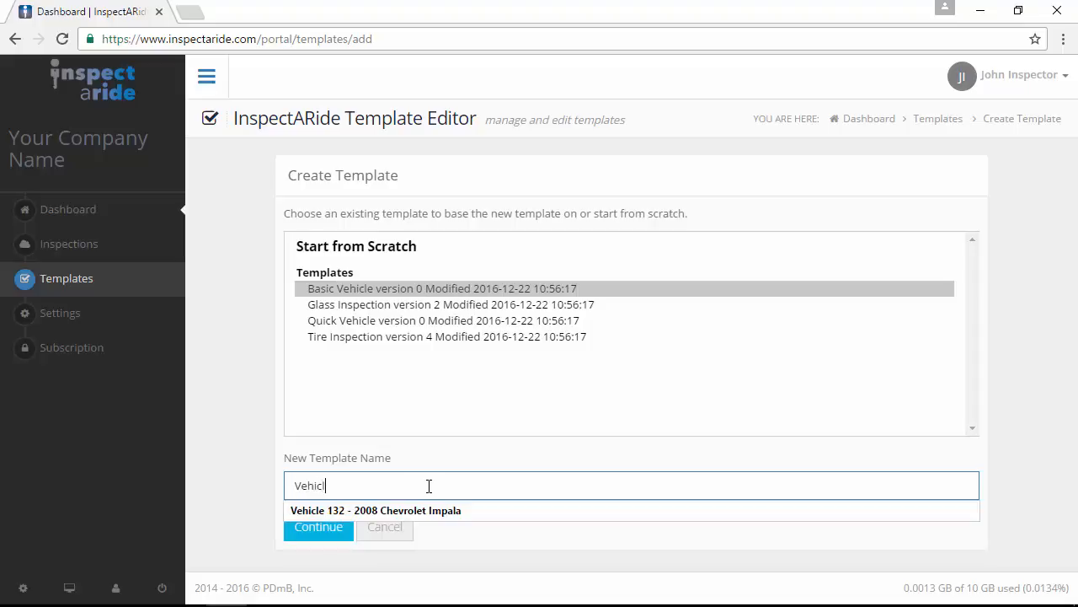
text(e 132- )
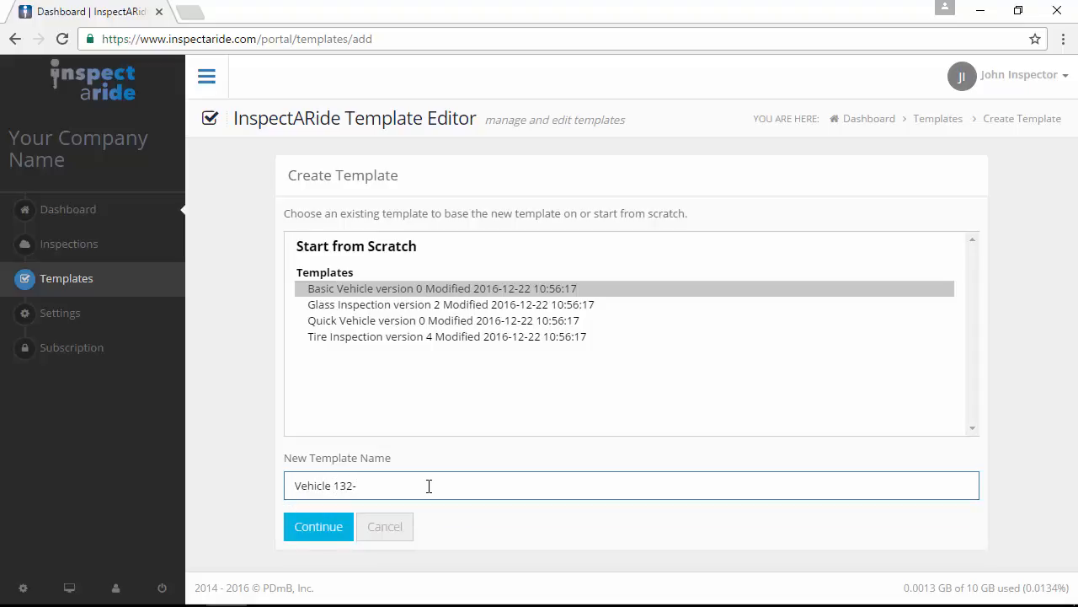
text(2008 Chevrolet Impala)
click(329, 537)
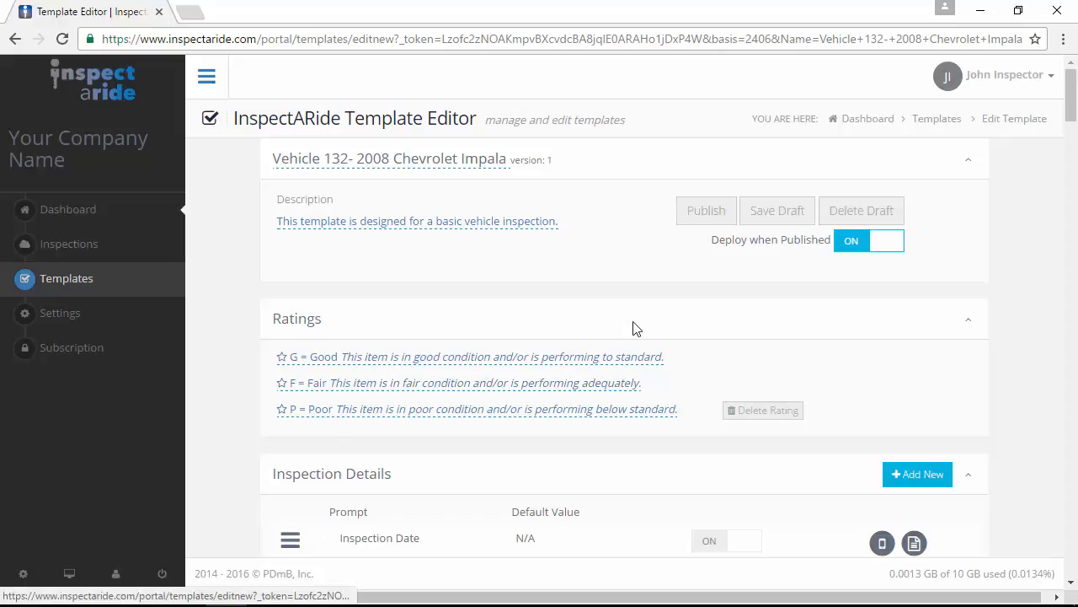
- Review the template's inspection details and lines, then open its description for editing
scroll(558, 460, down, 3)
scroll(558, 458, down, 4)
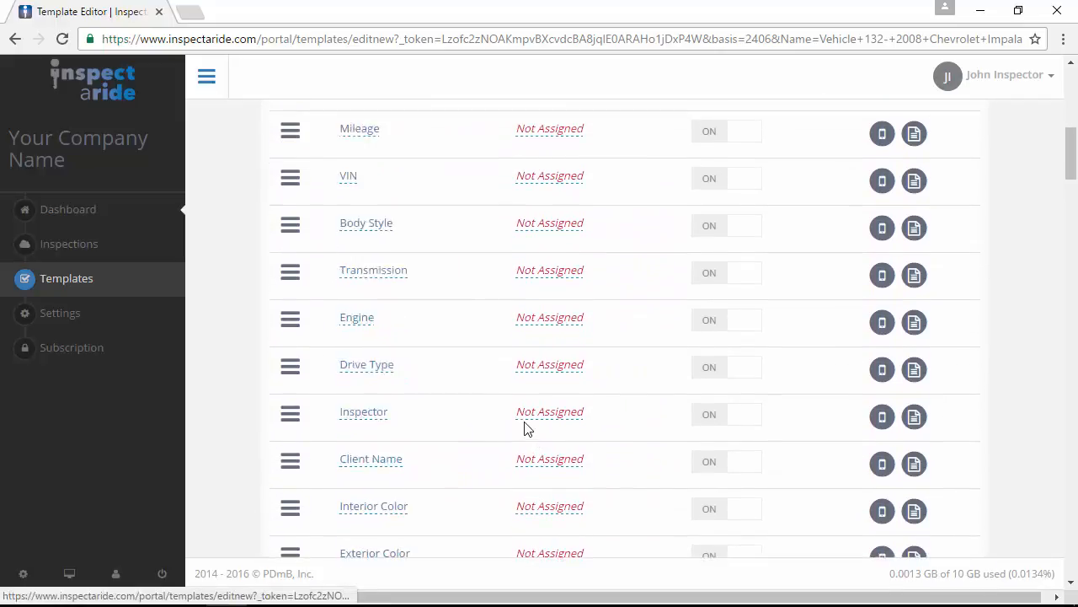
scroll(531, 428, down, 5)
scroll(525, 428, down, 5)
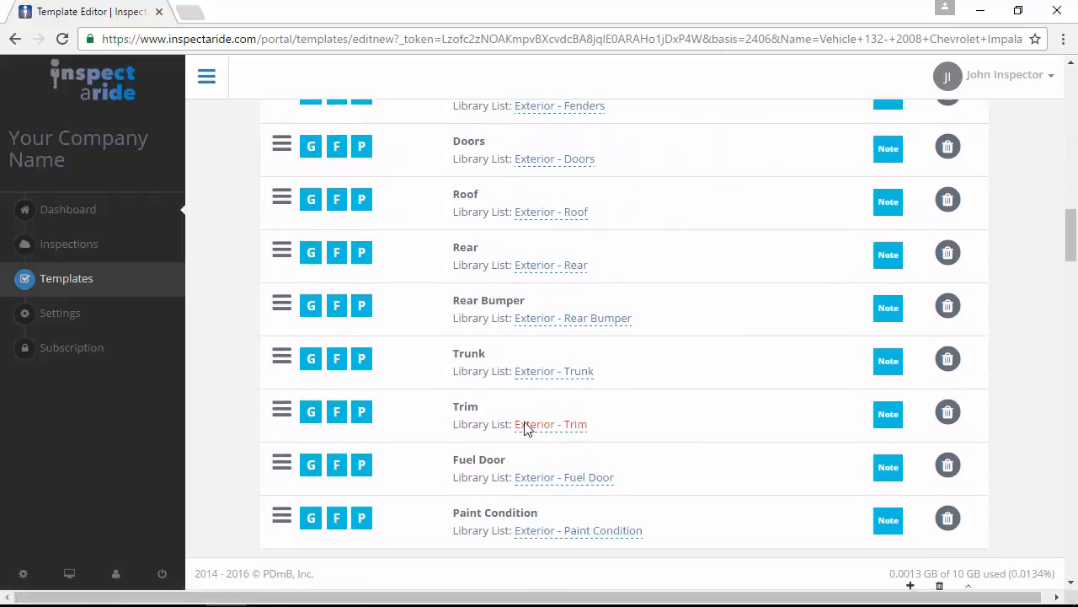
scroll(525, 428, up, 2)
scroll(525, 421, up, 12)
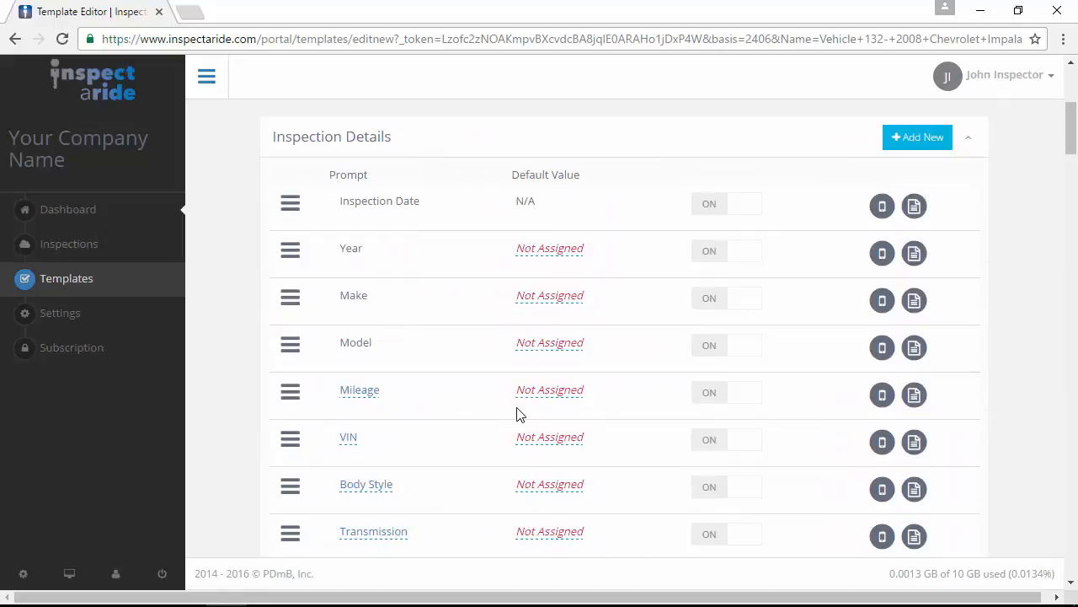
scroll(539, 410, up, 4)
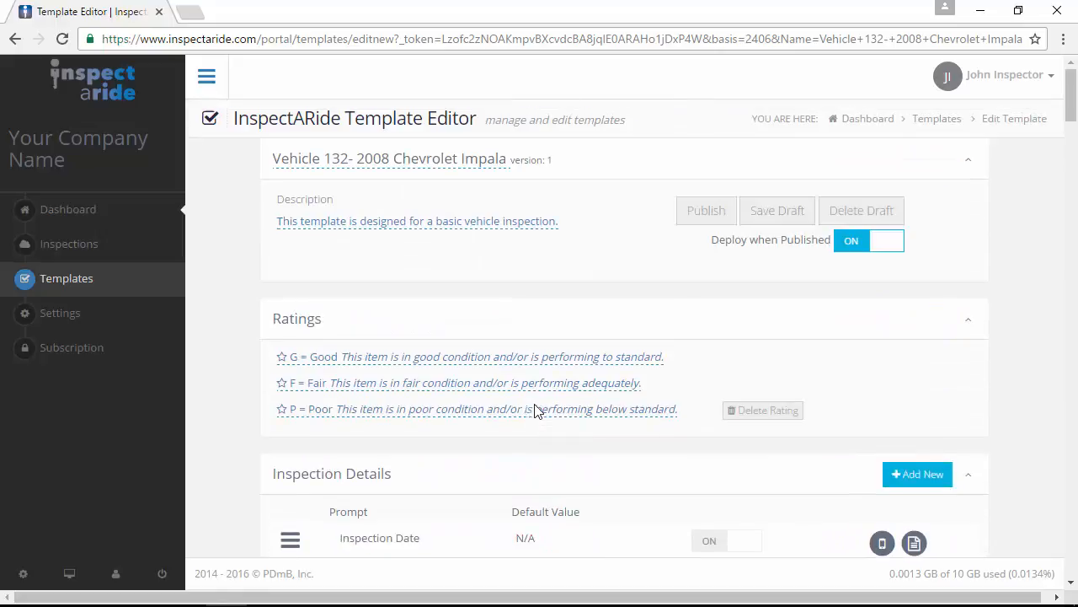
click(494, 235)
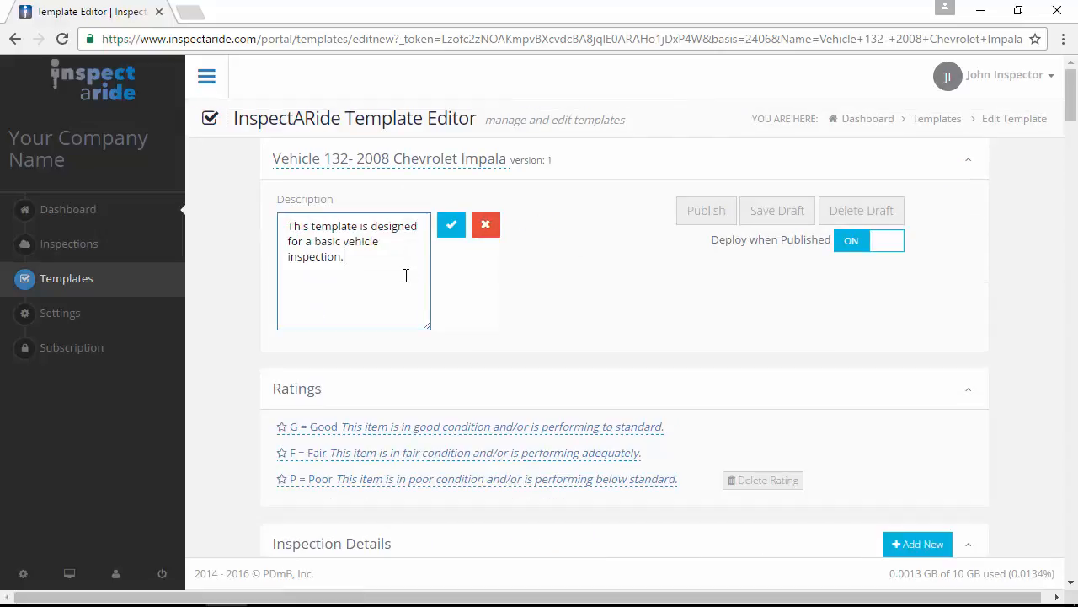
- Change the description to 'This template is designed to inspect Vehicle 132.' and save it
key(ctrl+shift+Left)
key(ctrl+shift+Left)
key(ctrl+shift+Left)
key(ctrl+shift+Left)
key(ctrl+shift+Left)
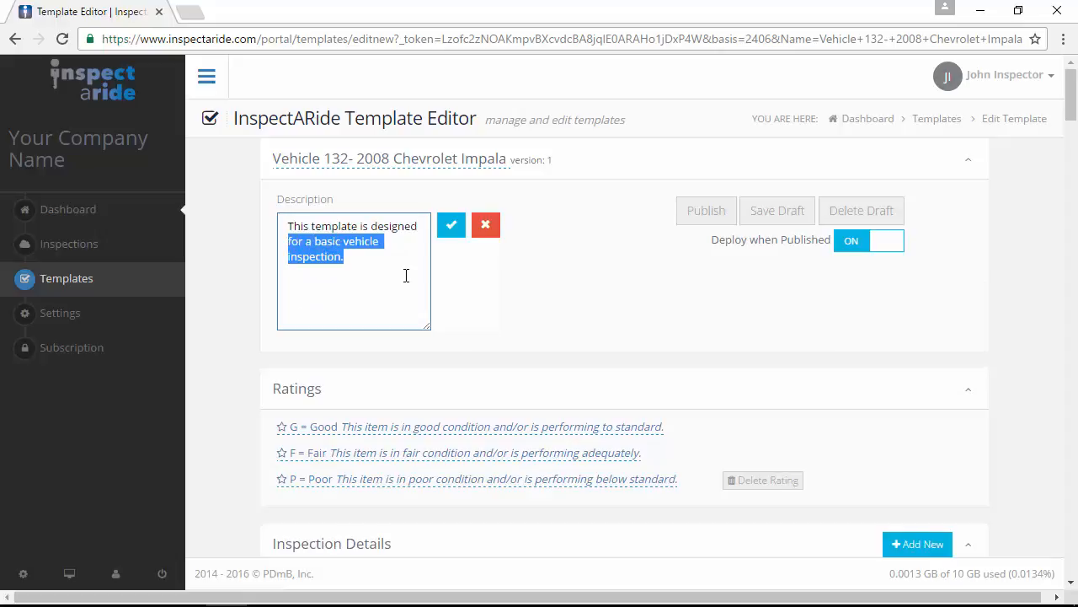
text(to inspec)
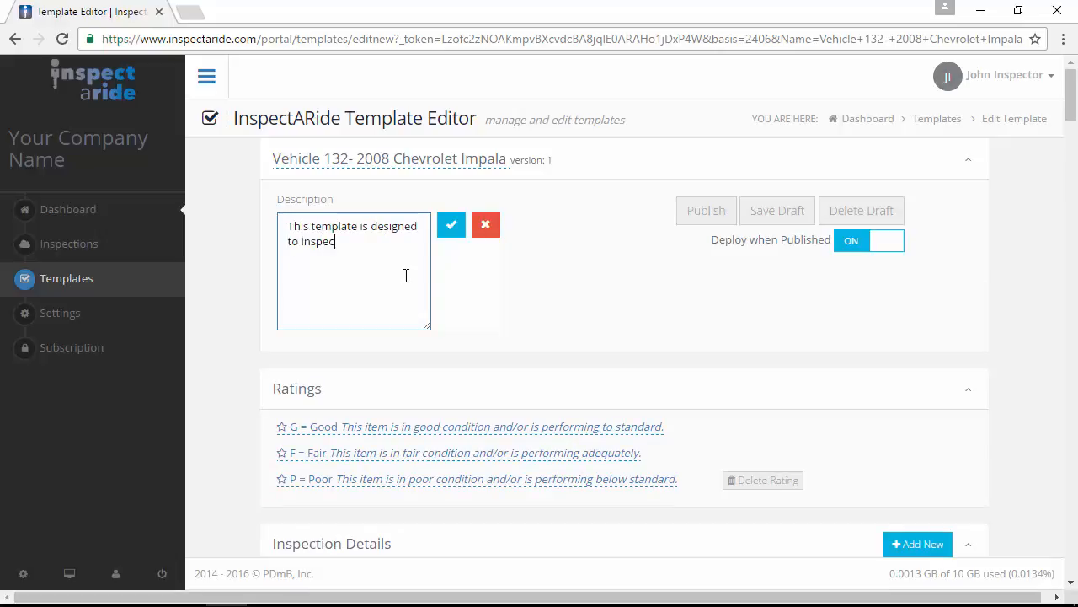
text(t Vehicle 132.)
click(450, 223)
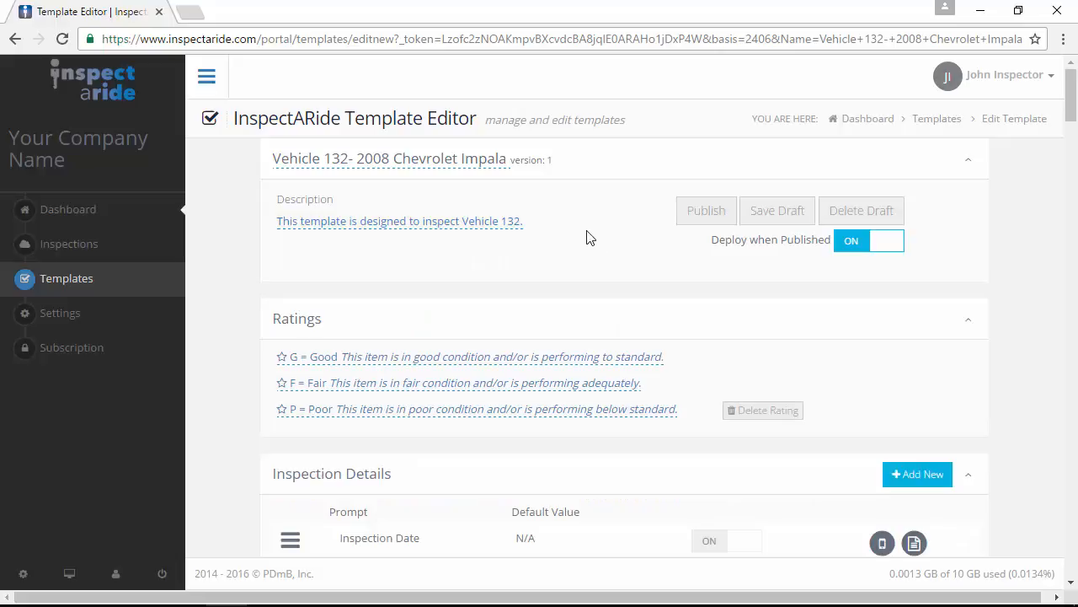
scroll(589, 239, down, 2)
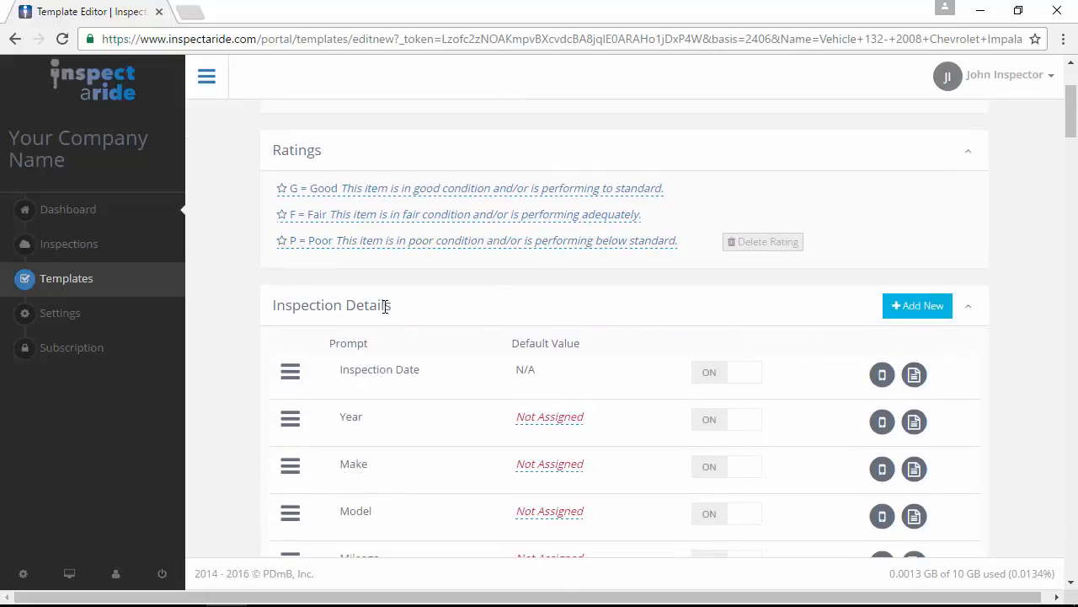
- Set the Year, Make and Model defaults to 2008, Chevrolet and Impala
scroll(408, 304, down, 2)
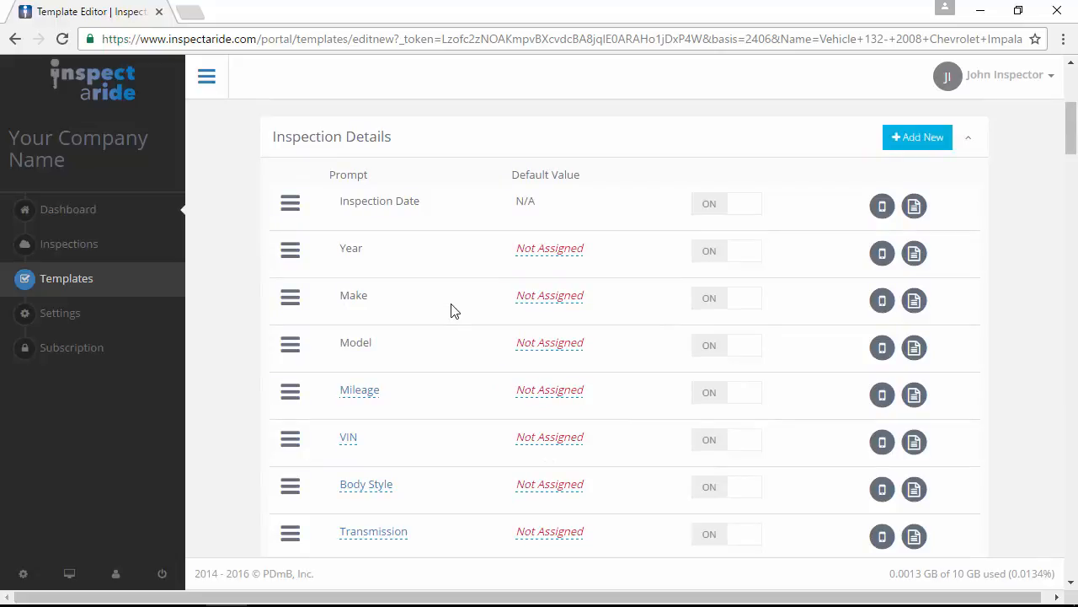
click(527, 256)
text(2008)
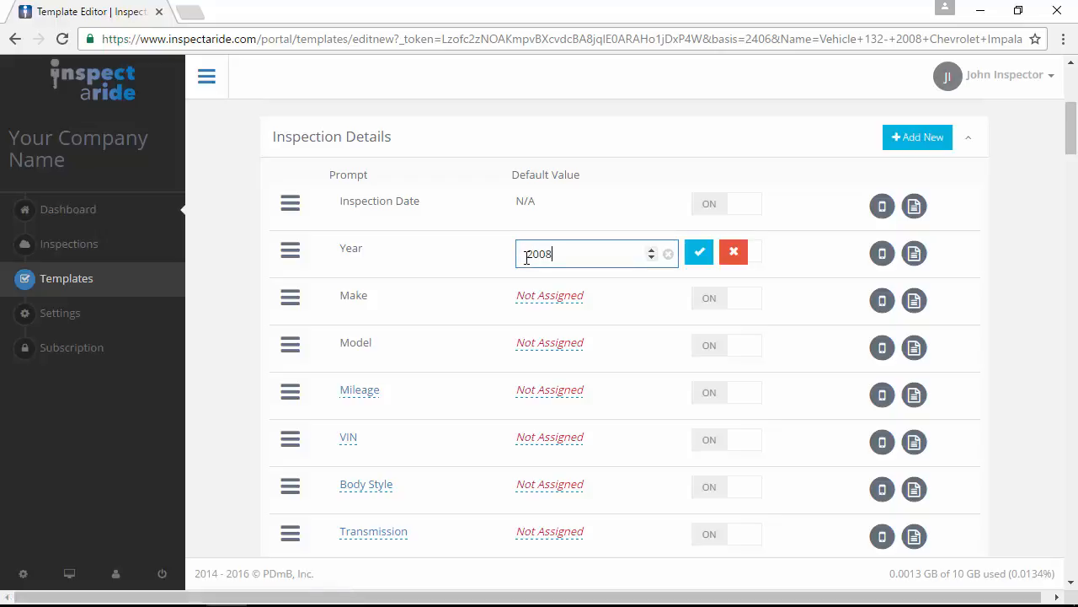
click(700, 260)
click(570, 297)
text(Chevrolet)
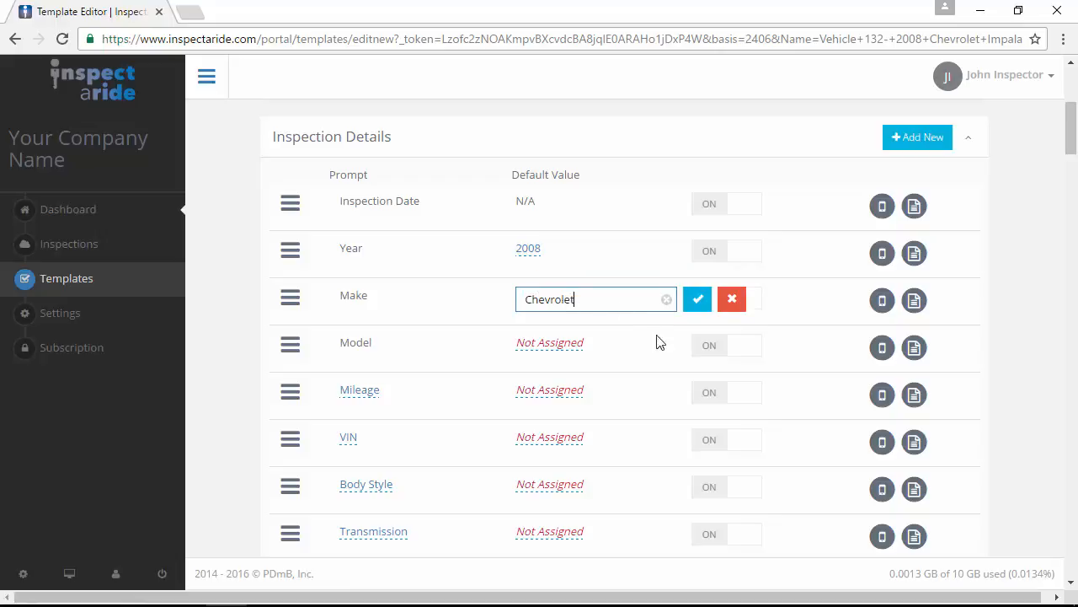
click(698, 299)
click(550, 343)
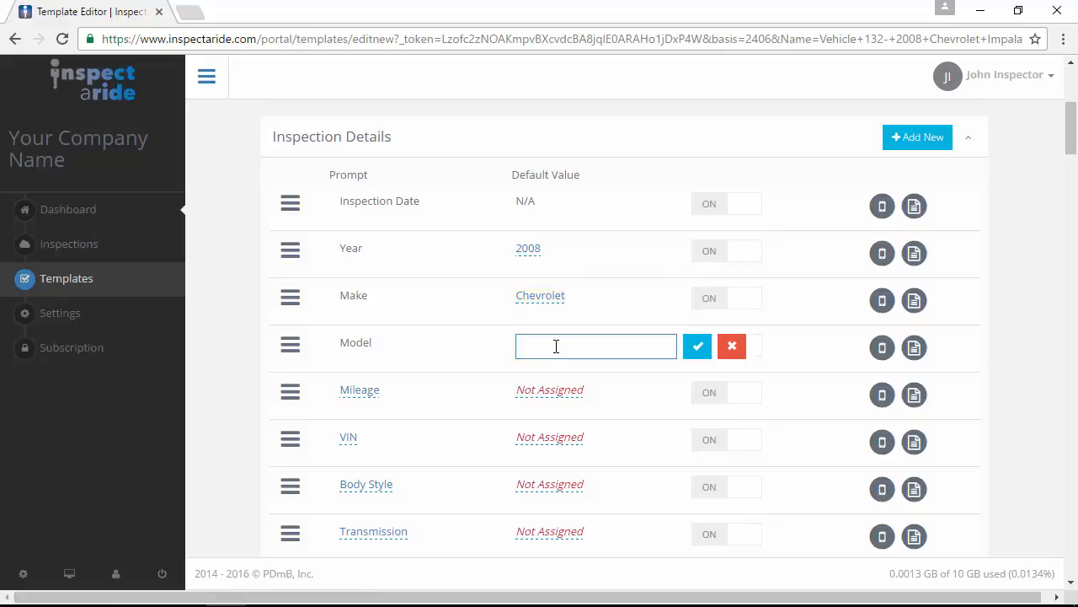
text(Impala)
click(698, 347)
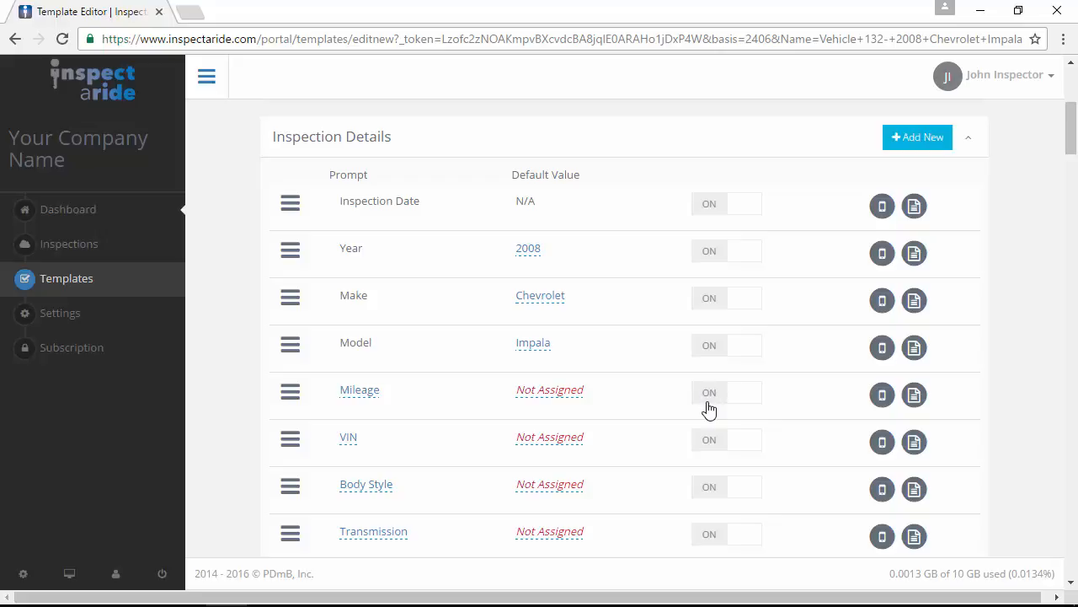
- Set the VIN default to 2G1WB55K181000000 and Body Style to Sedan
scroll(614, 390, down, 2)
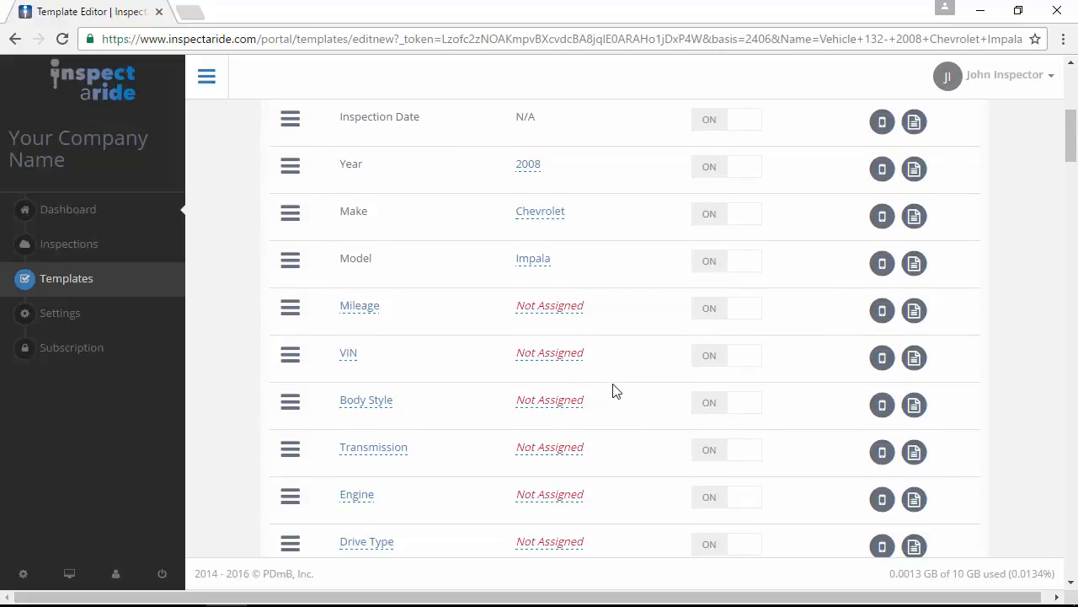
click(539, 269)
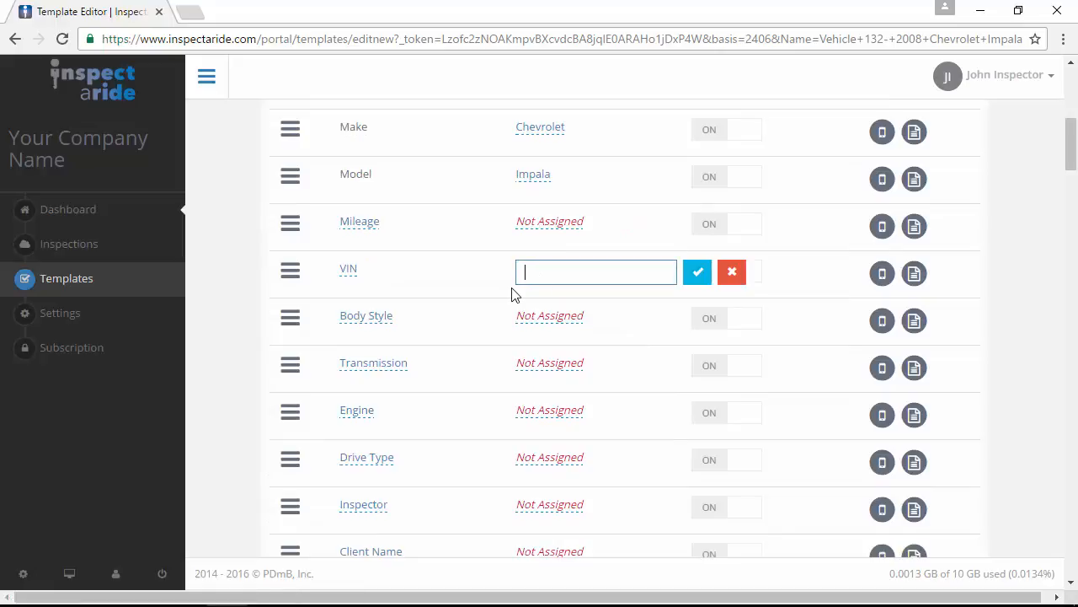
text(2G1WB55K181000000)
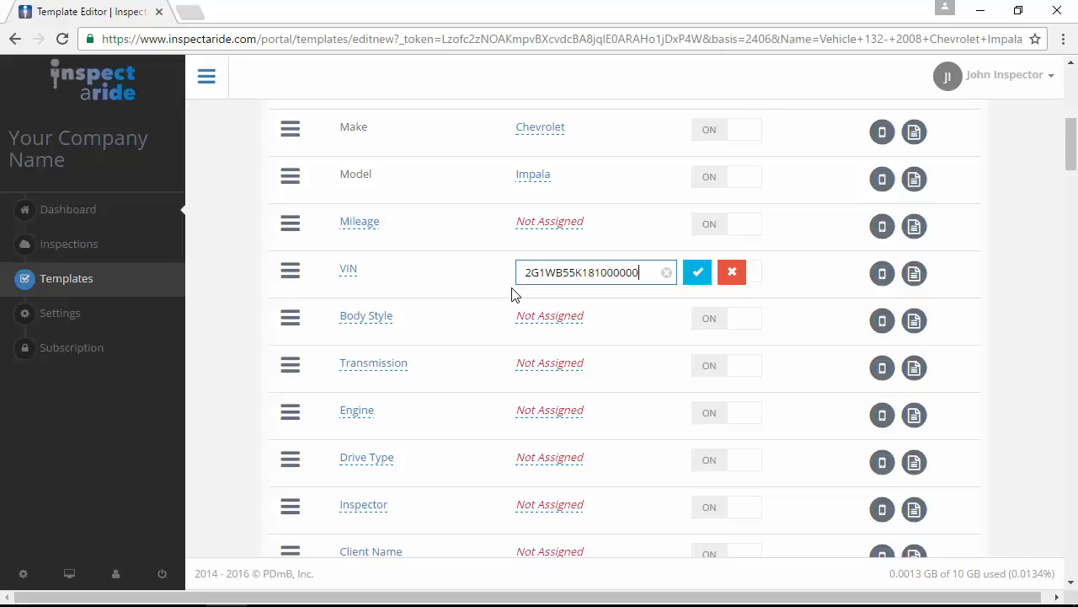
click(695, 272)
click(546, 316)
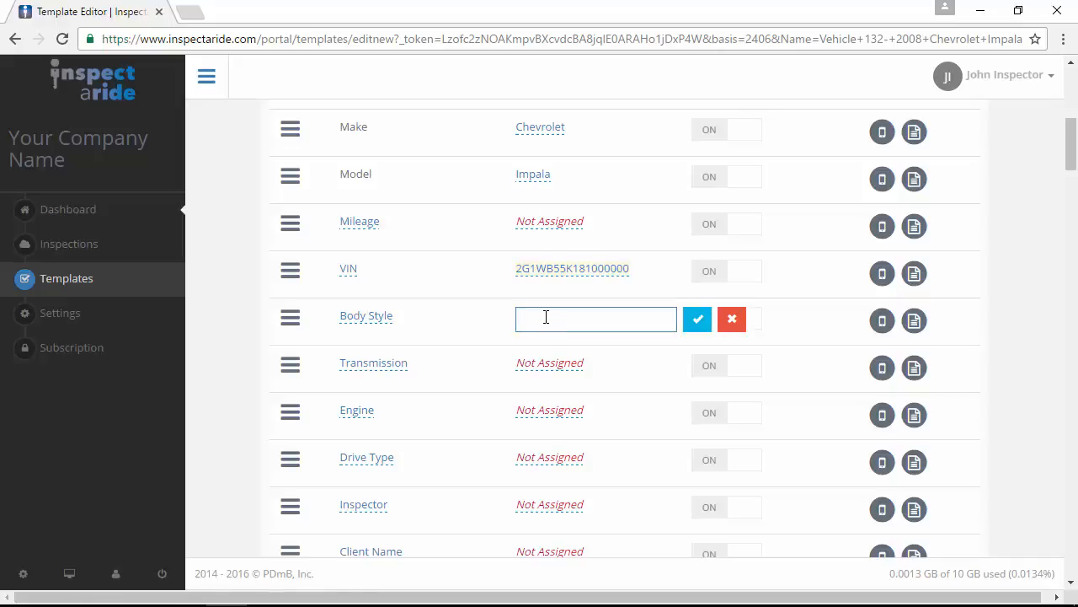
text(Sedan)
click(697, 319)
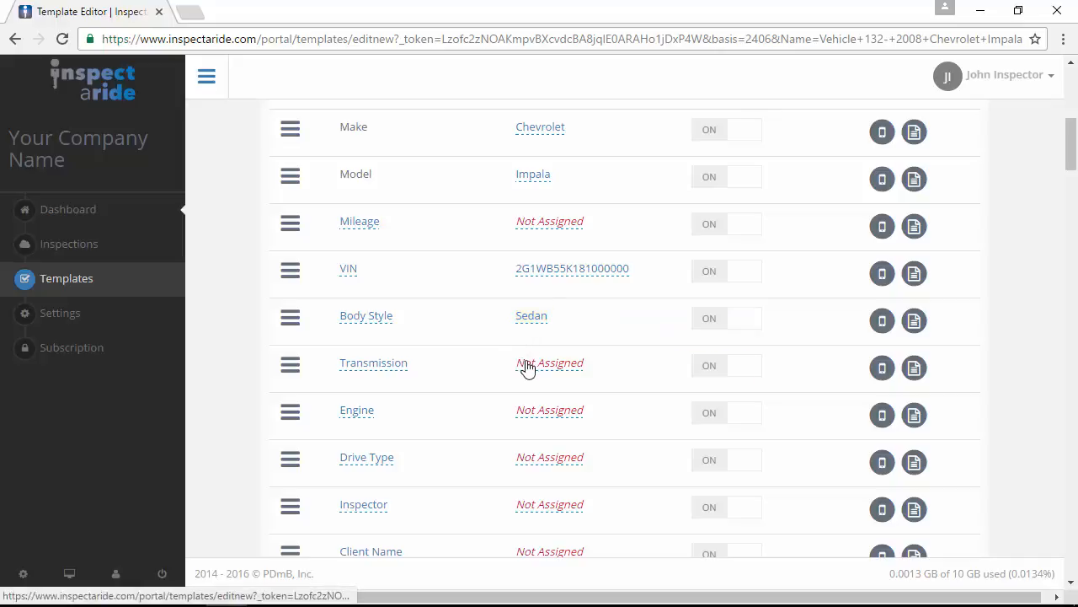
- Set Transmission to Automatic, Engine to 6 Cylinder and Drive Type to FWD
click(527, 368)
text(Automatic)
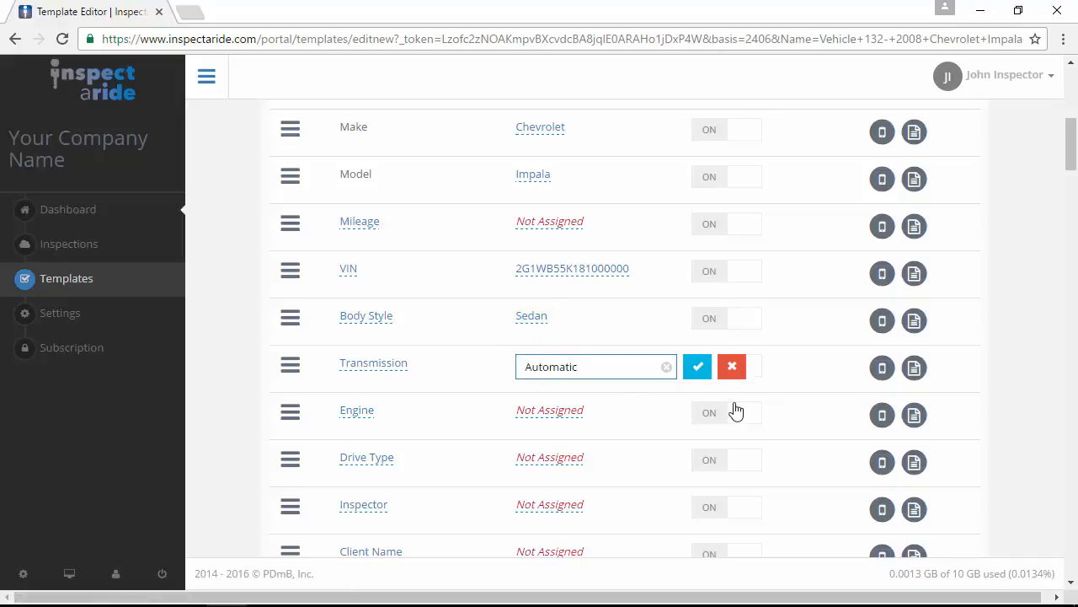
click(697, 367)
click(538, 413)
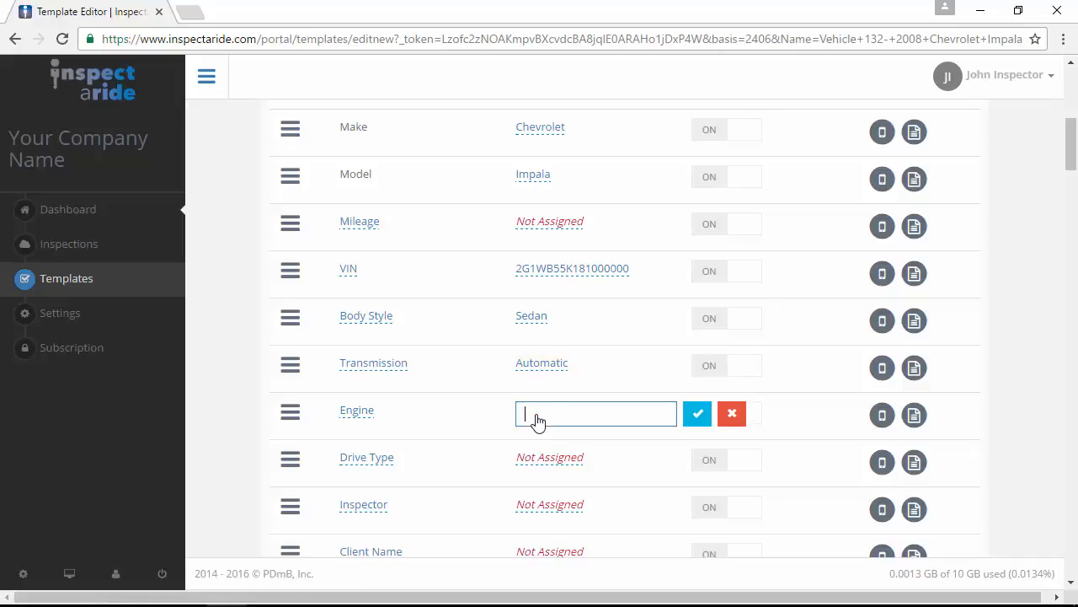
text(6 Cylinder)
click(698, 421)
click(572, 461)
text(FWD)
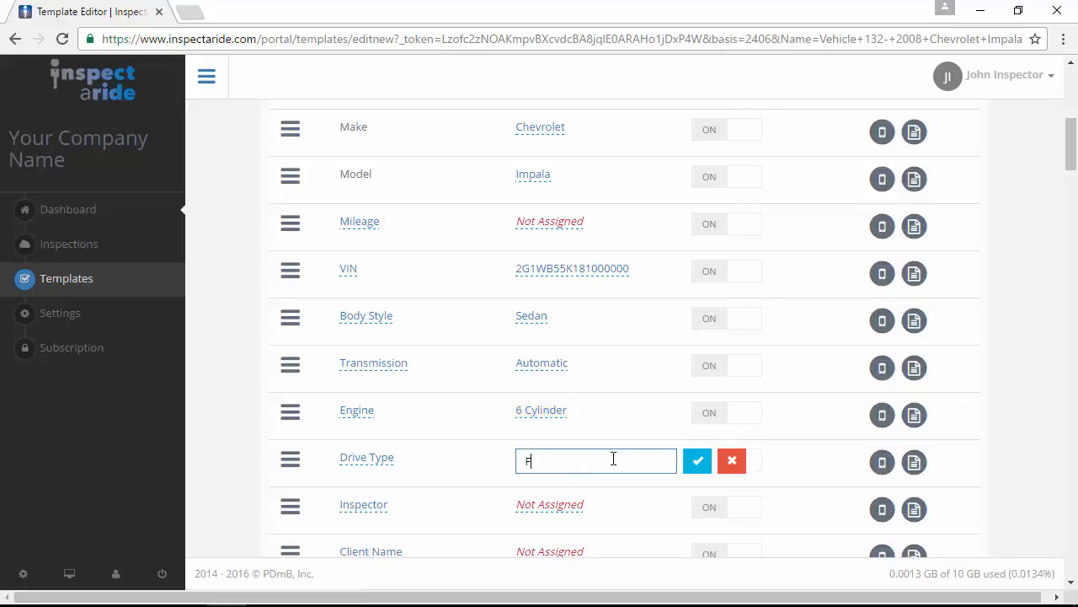
click(696, 465)
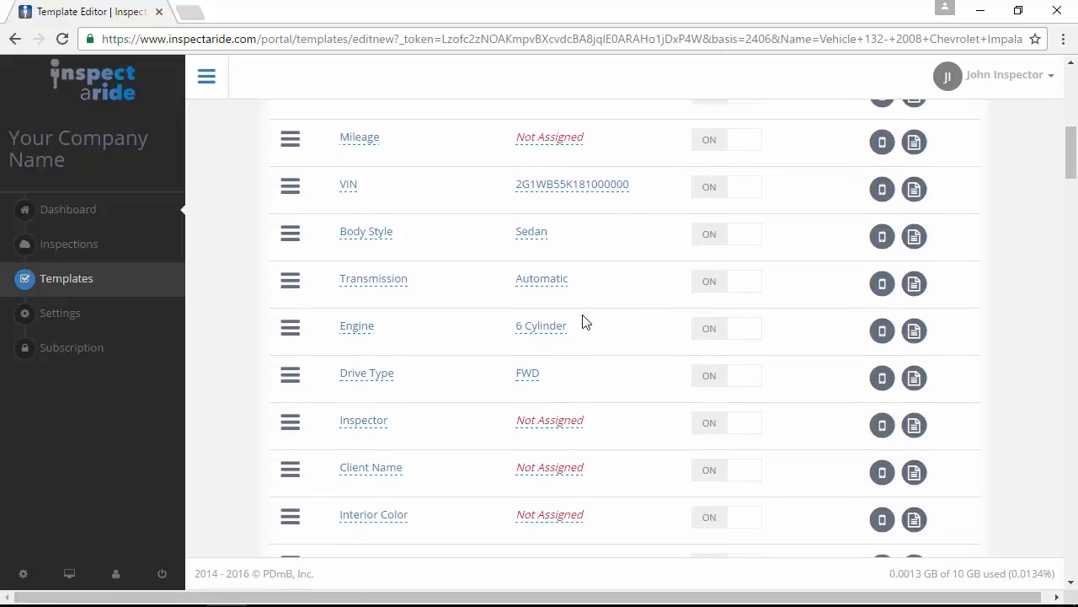
- Switch Client Name, Interior Color, Exterior Color and Door Count to OFF
scroll(585, 321, down, 1)
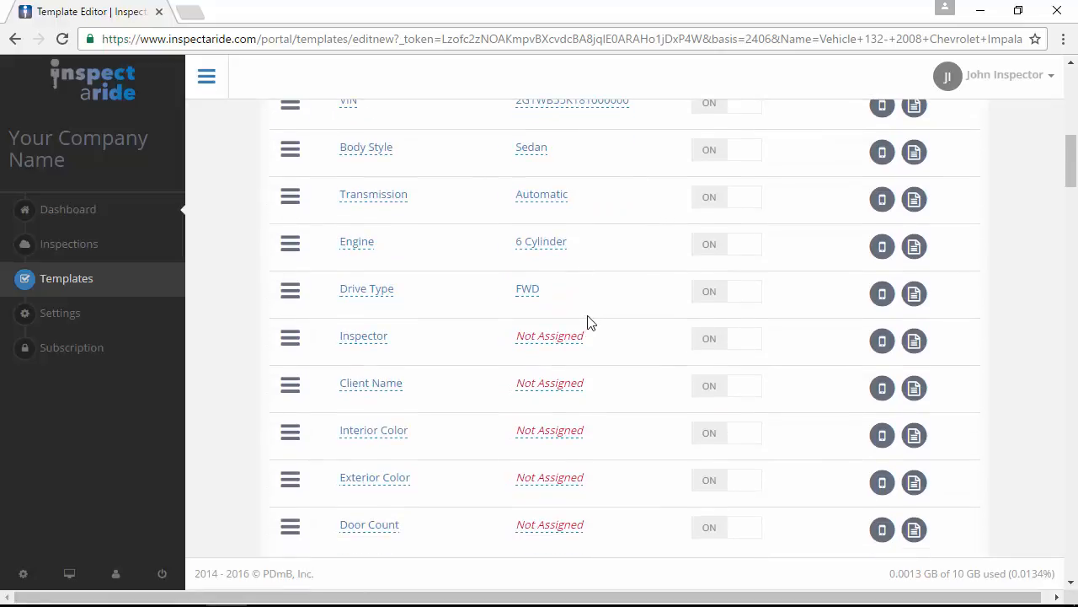
scroll(598, 318, down, 1)
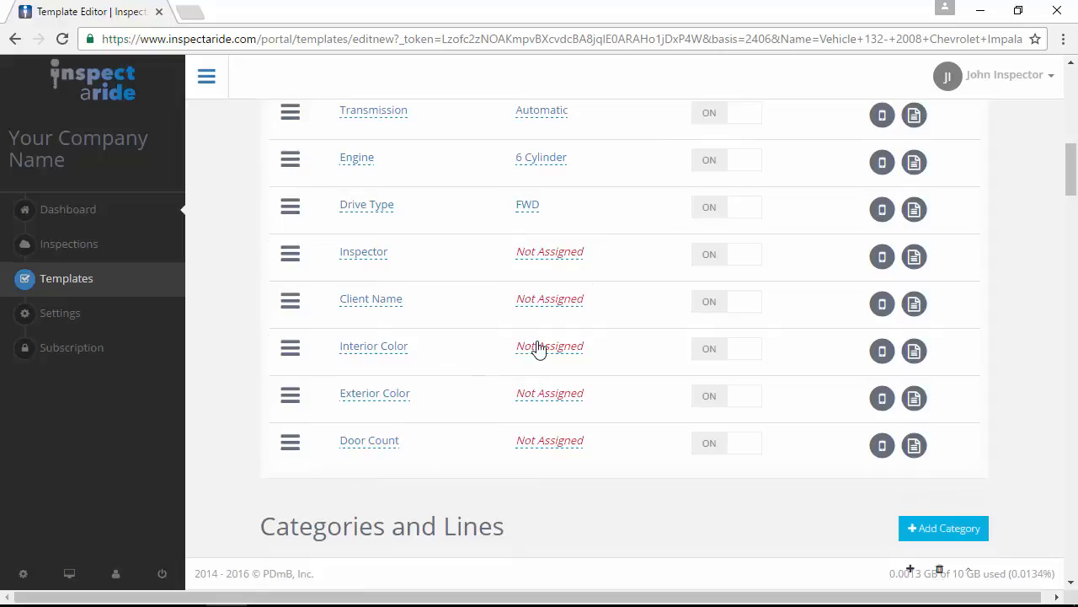
click(708, 303)
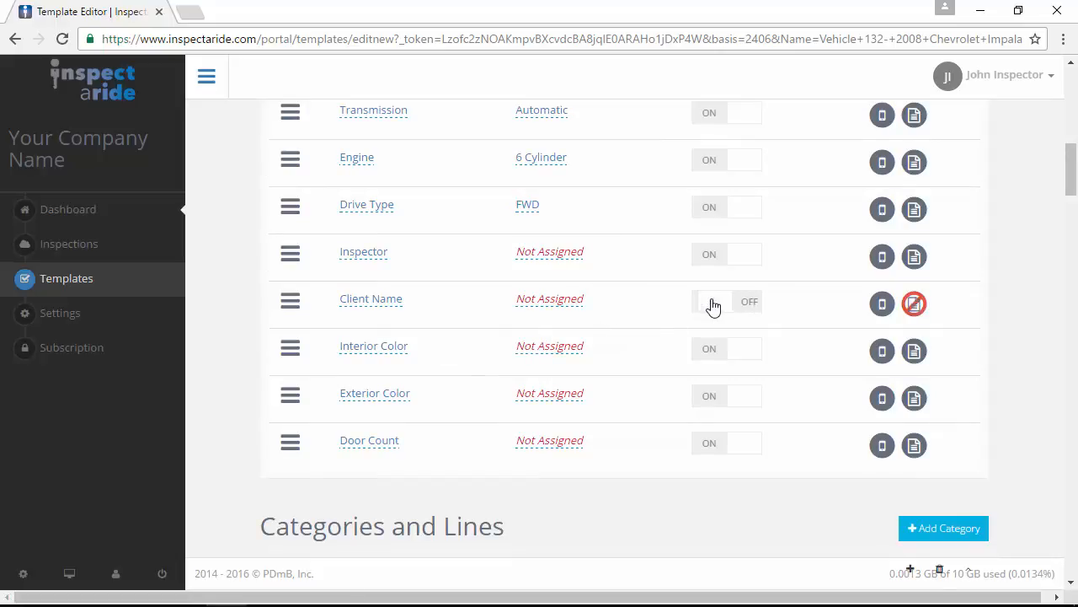
click(709, 351)
click(701, 399)
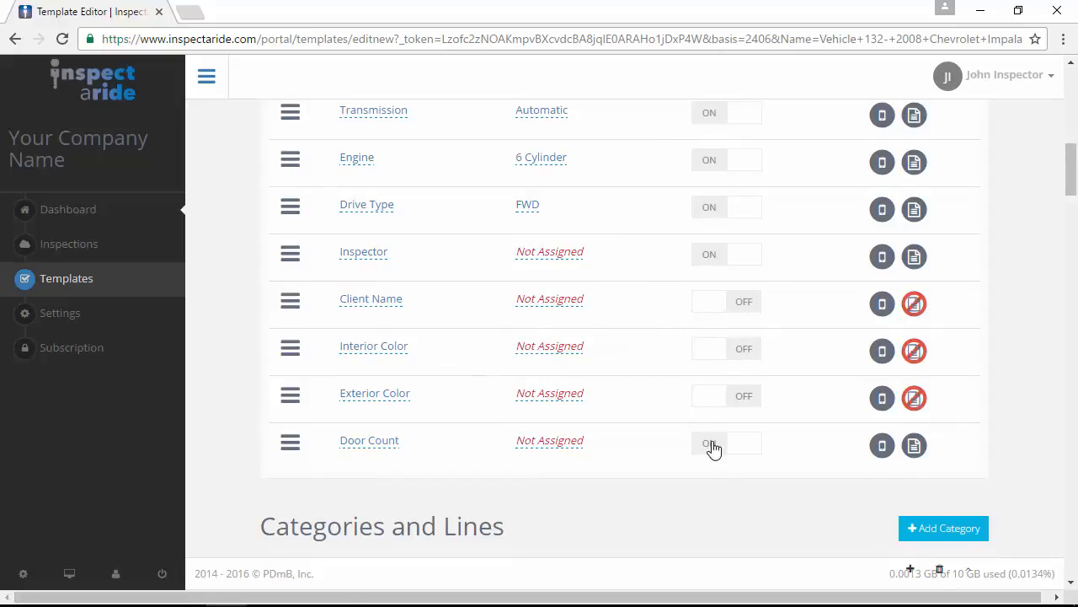
click(714, 446)
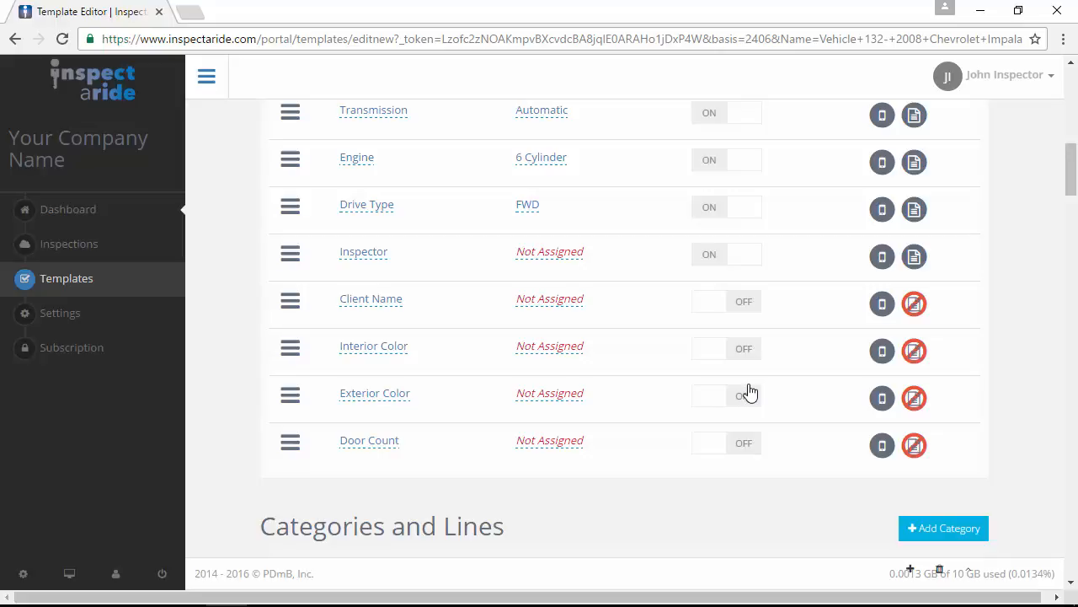
- Add a new Inspection Details line with the prompt 'Vehicle #'
scroll(772, 379, up, 4)
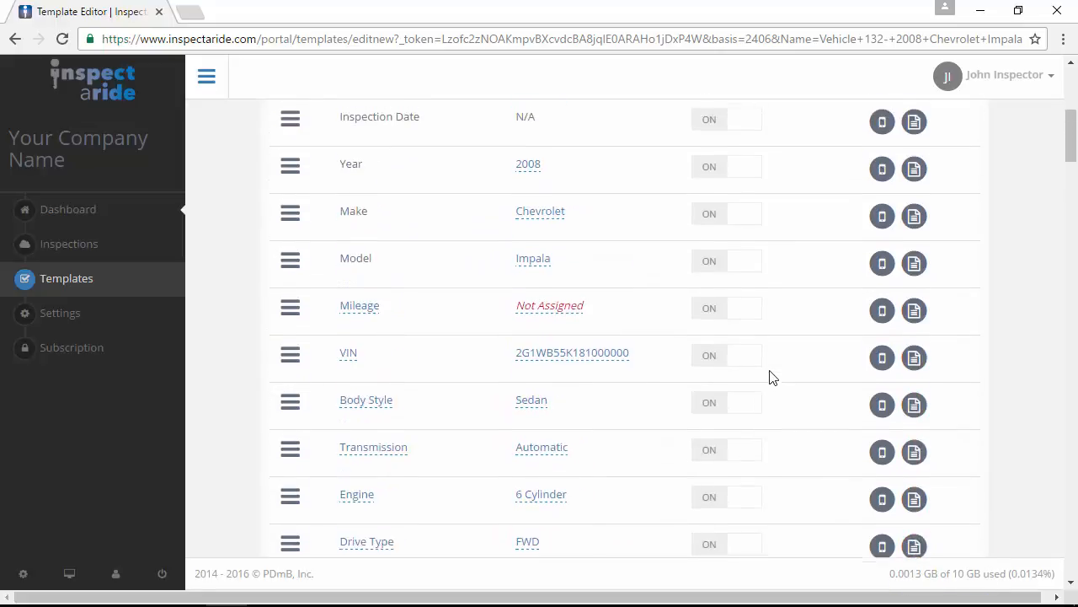
scroll(771, 379, up, 3)
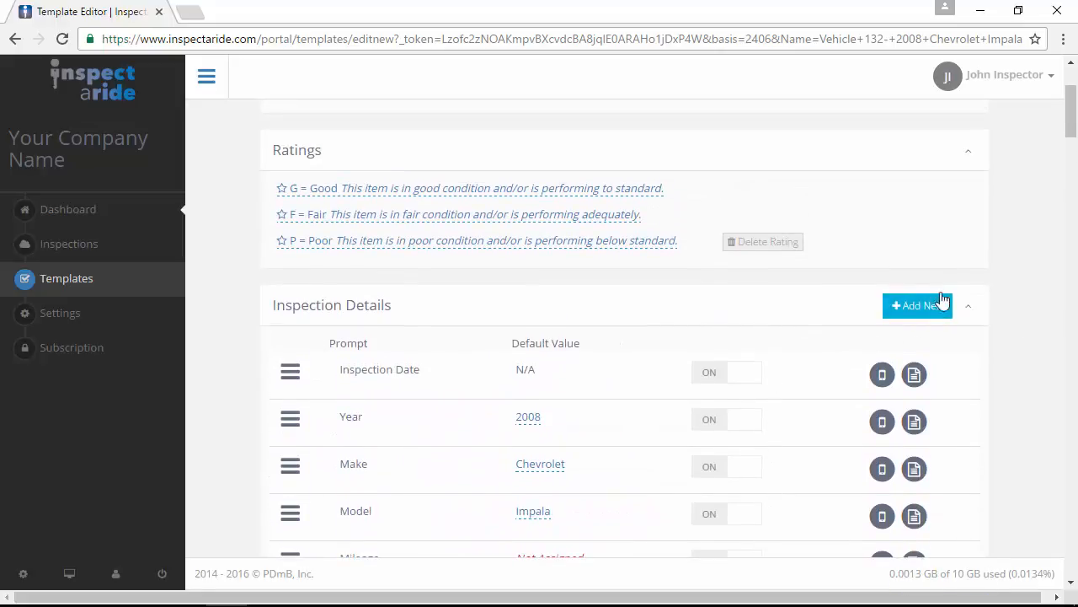
click(919, 306)
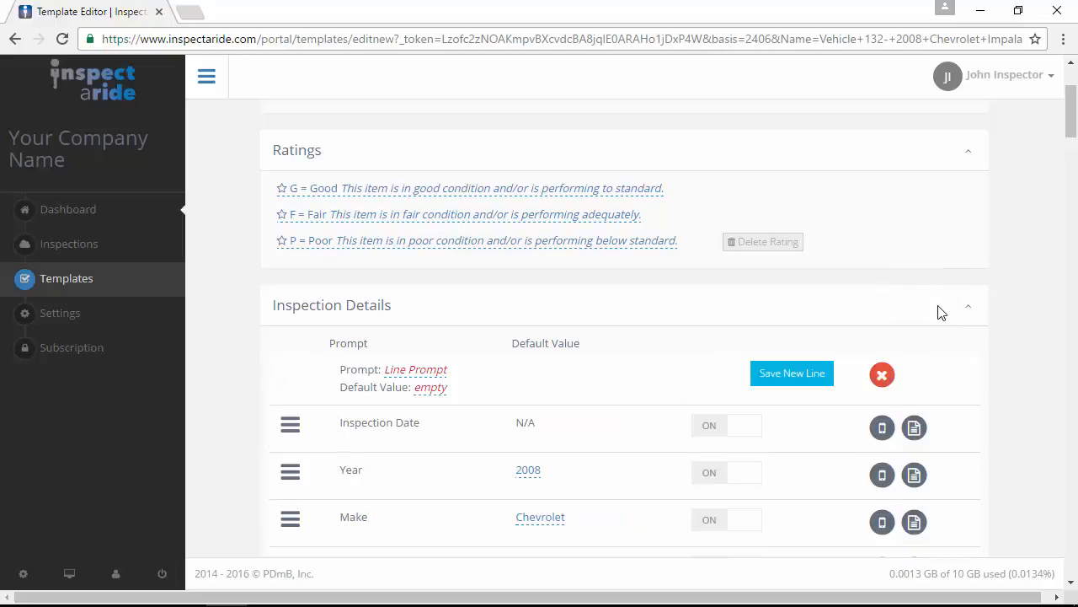
click(445, 371)
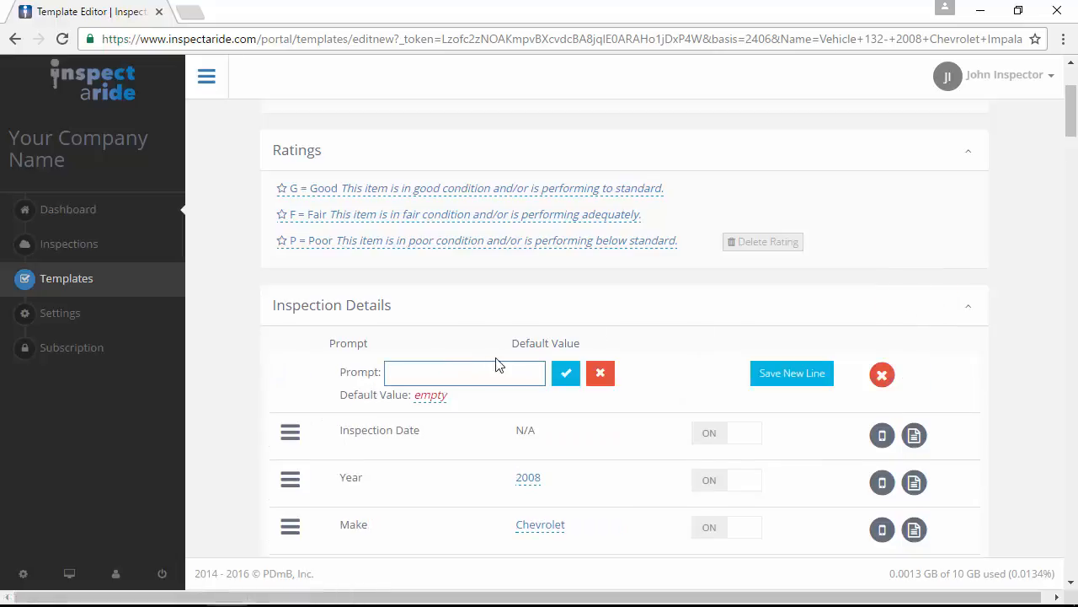
text(Vehicel)
key(BackSpace)
key(BackSpace)
key(BackSpace)
text(le #)
click(563, 374)
- Give the Vehicle # line default value 132, save it, and dismiss the confirmation
click(425, 390)
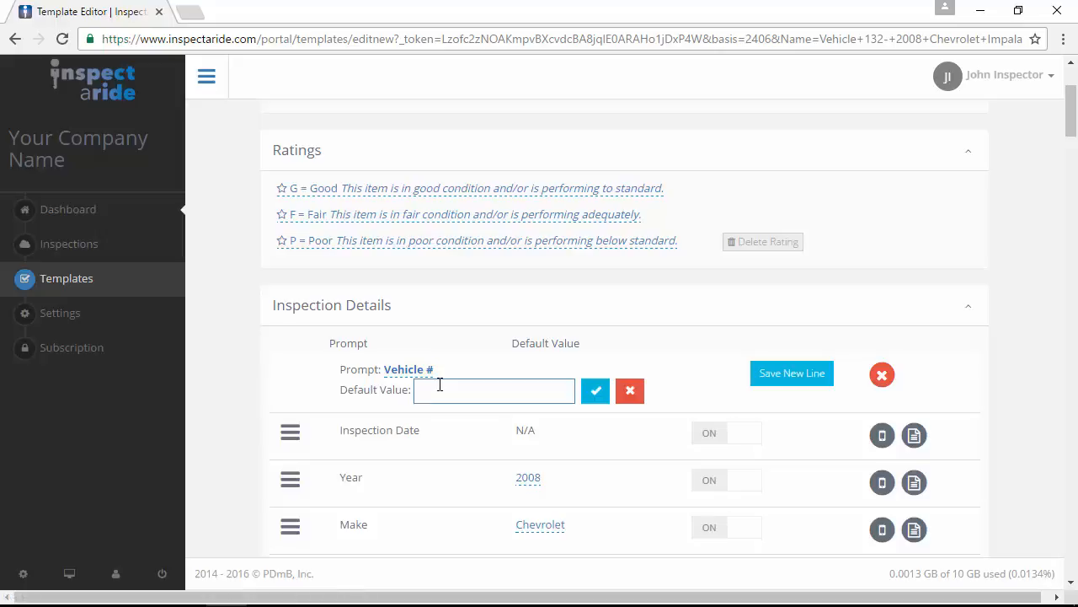
text(132)
click(597, 391)
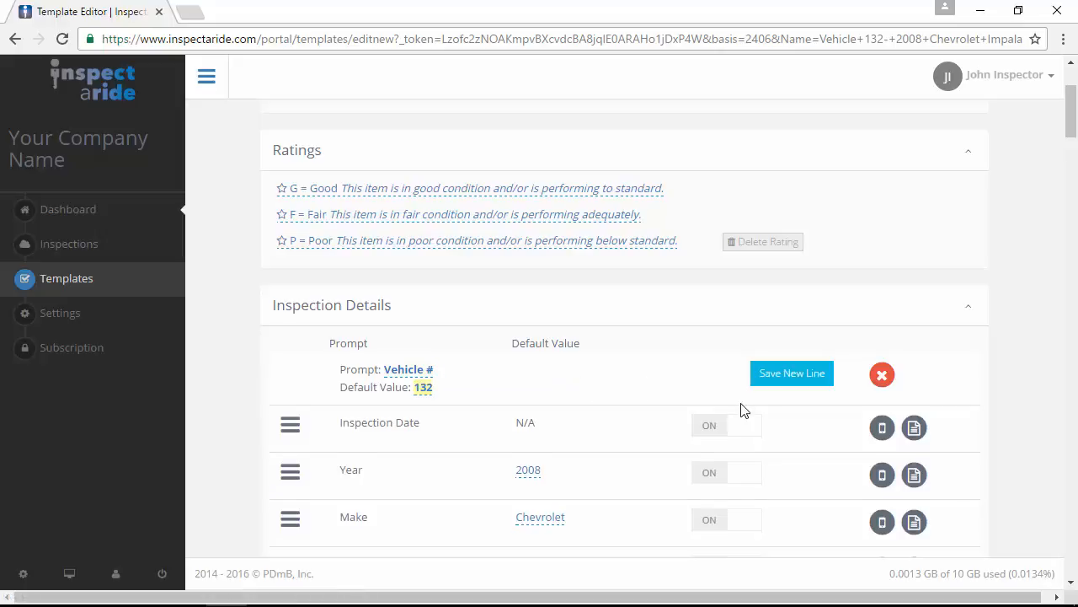
click(792, 375)
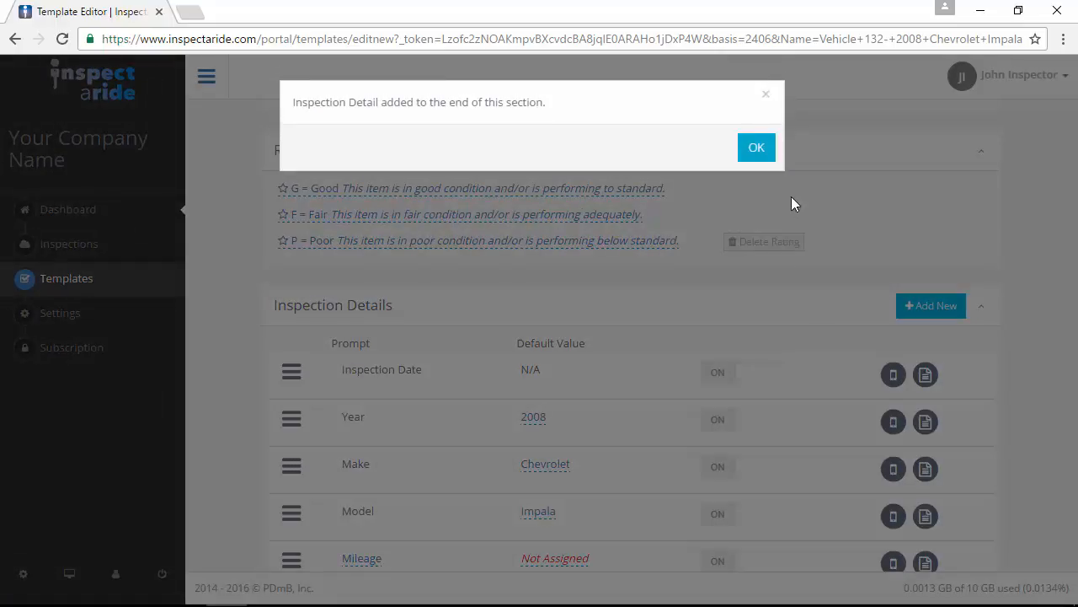
click(757, 149)
scroll(691, 353, down, 7)
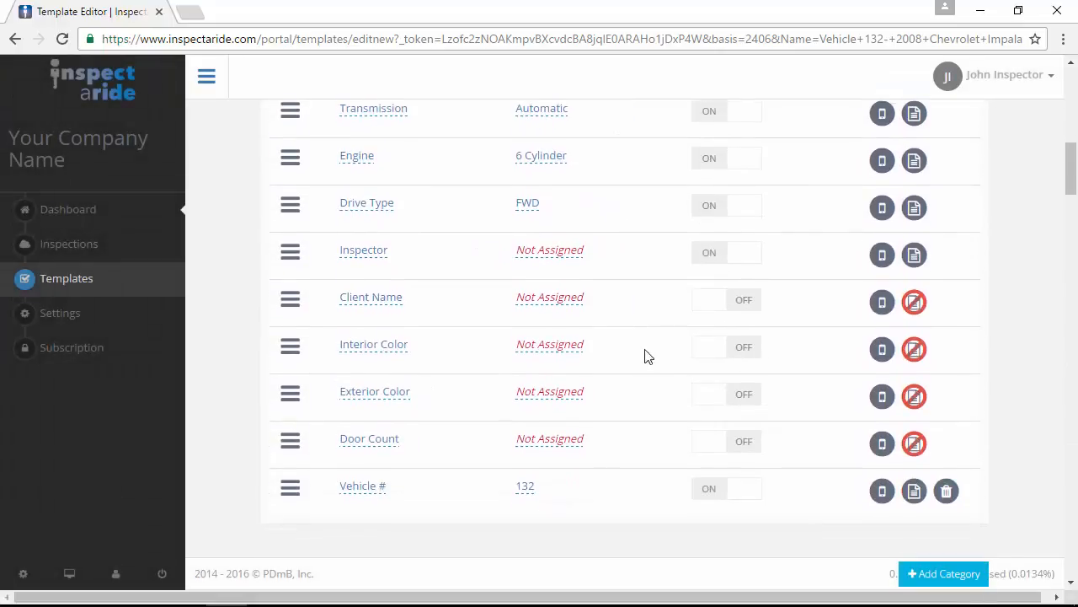
scroll(589, 349, down, 2)
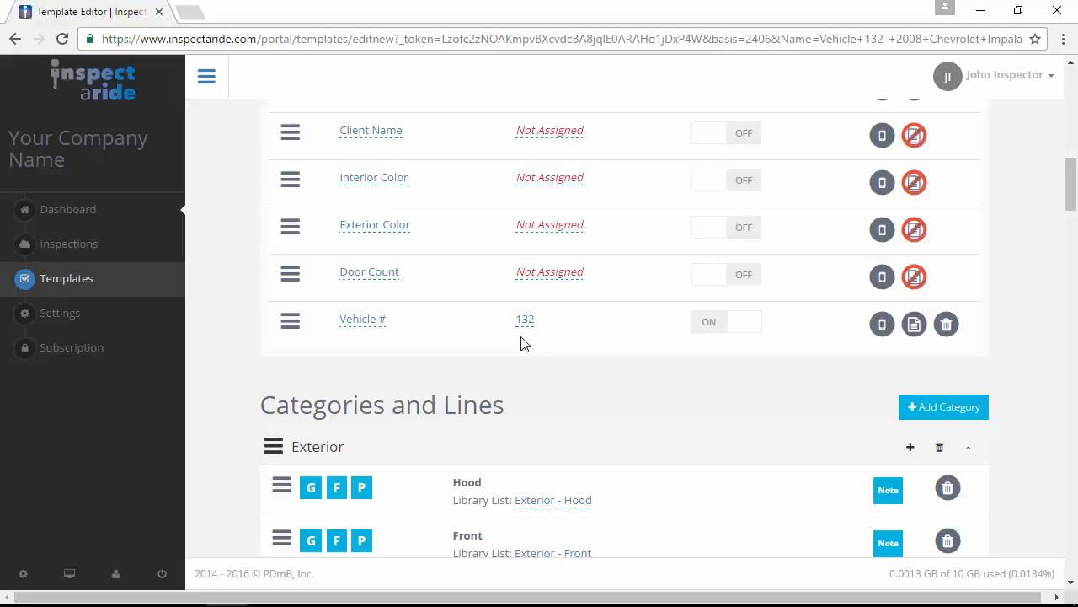
- Publish the Vehicle 132- 2008 Chevrolet Impala template from the top of the editor
scroll(794, 368, up, 5)
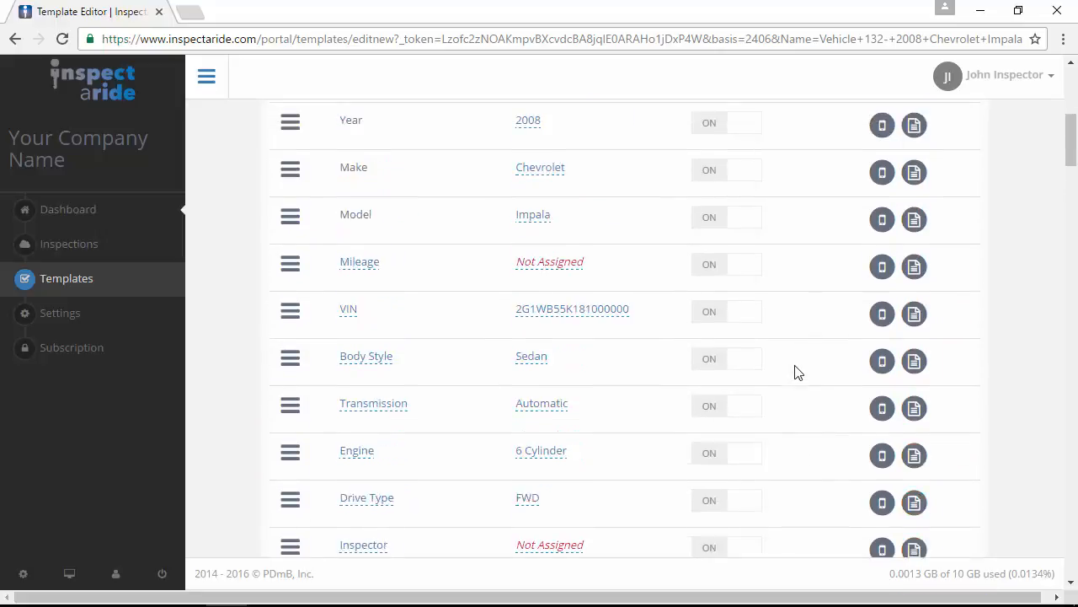
scroll(795, 368, up, 5)
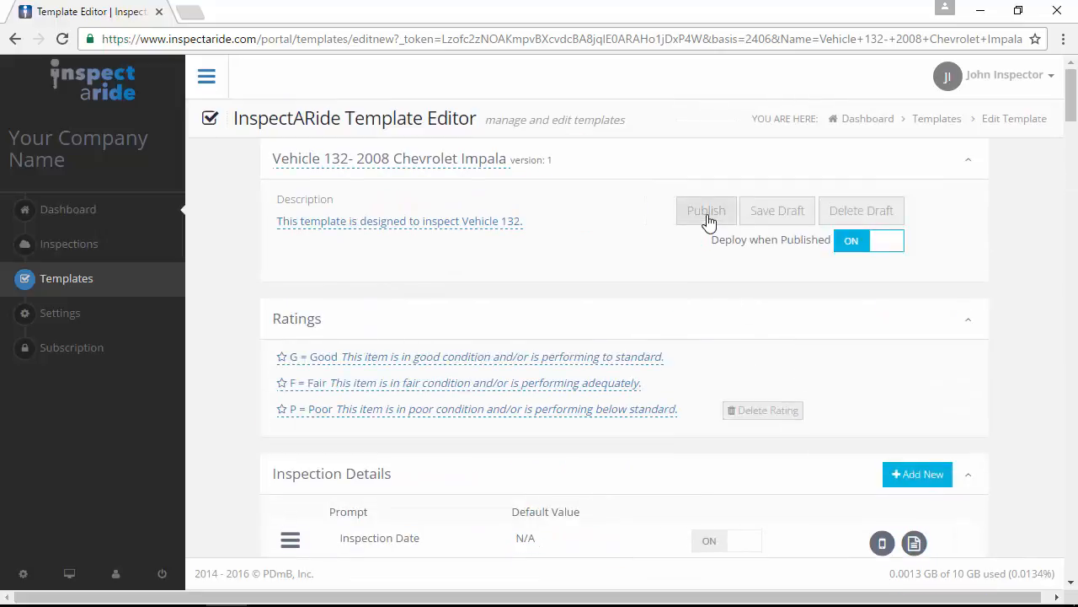
click(706, 213)
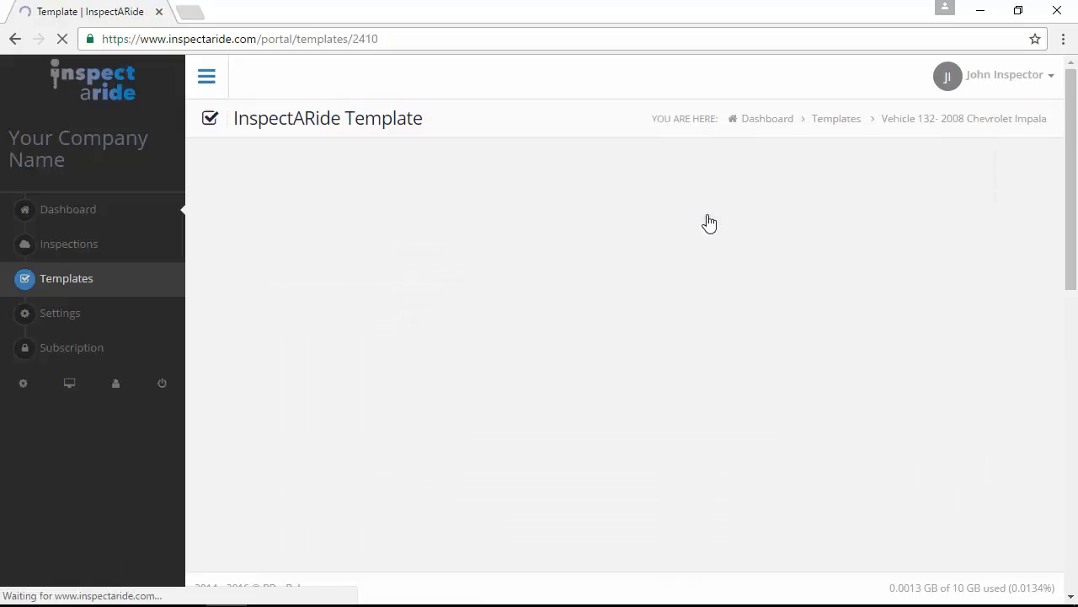